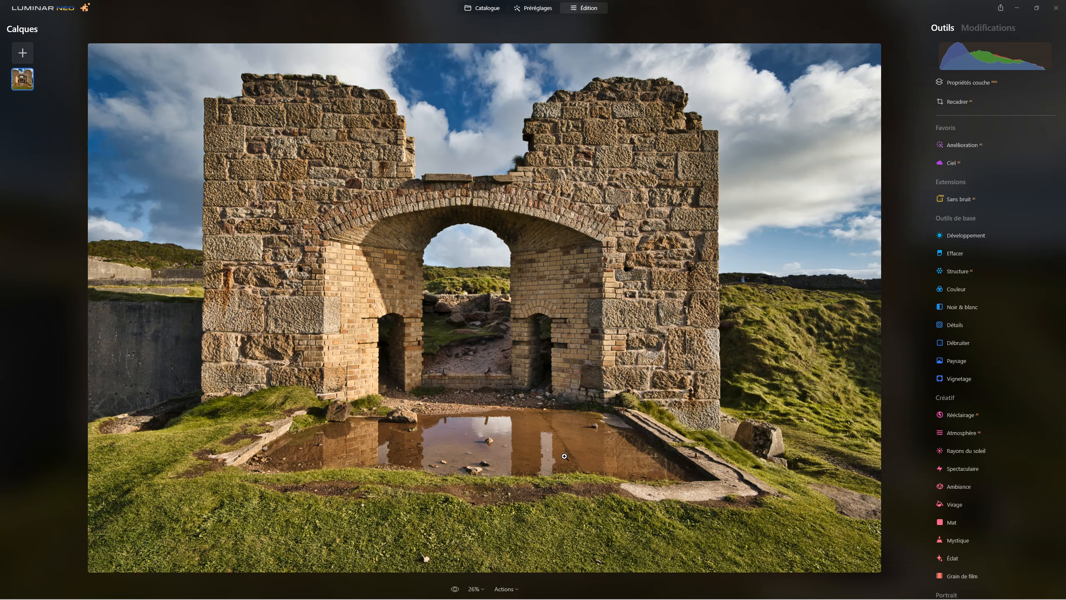
Cut the main object out of the ruin photo with Background Removal AI in the layer's masking.
{"action": "left_click", "coordinate": [568, 454]}
{"action": "left_click", "coordinate": [962, 84]}
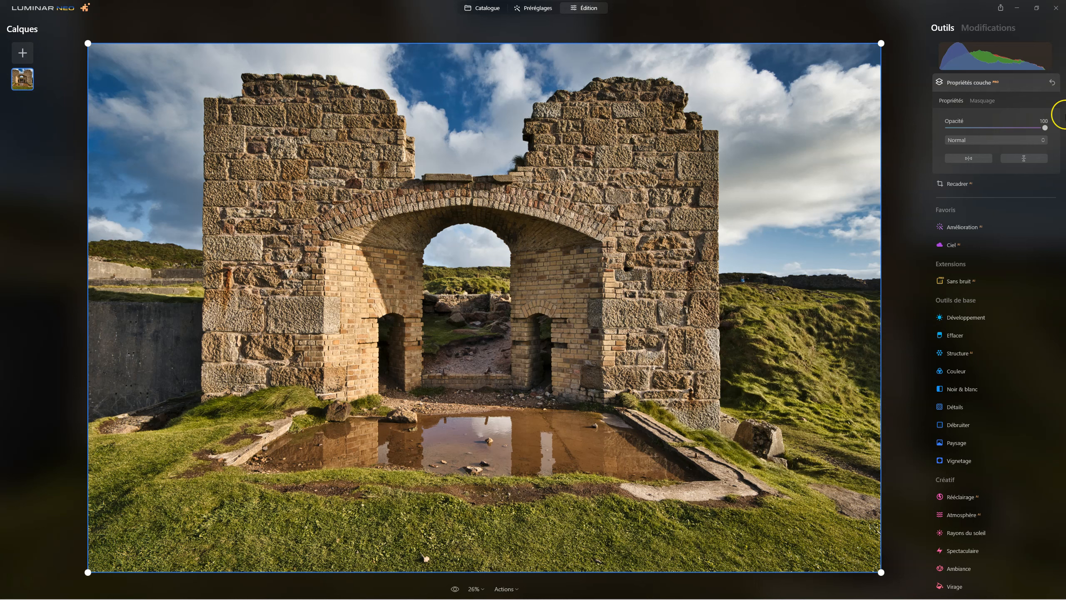
{"action": "left_click", "coordinate": [1002, 103]}
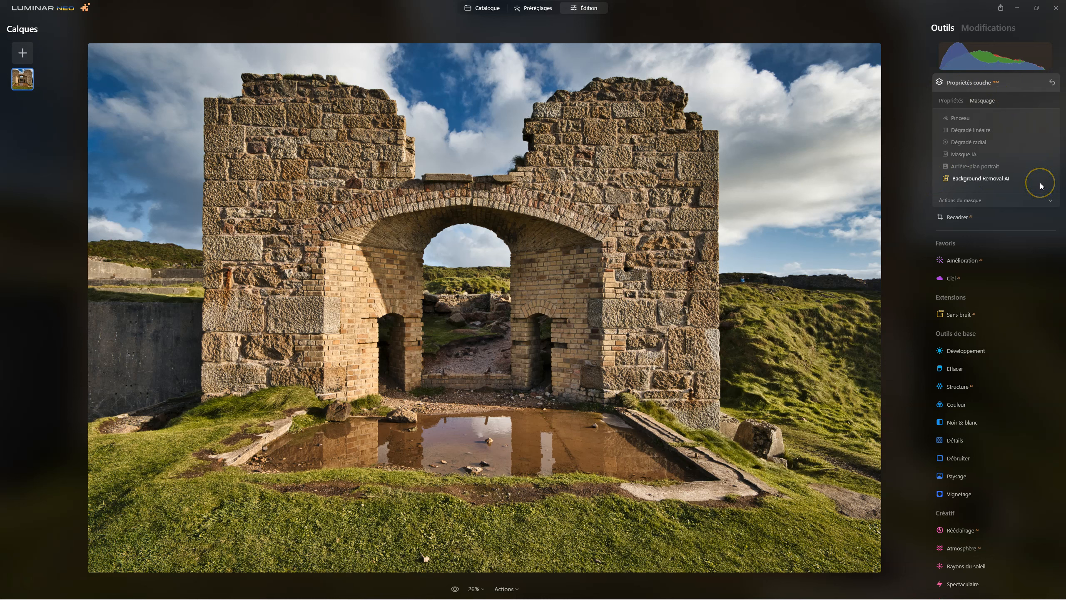
{"action": "left_click", "coordinate": [991, 181]}
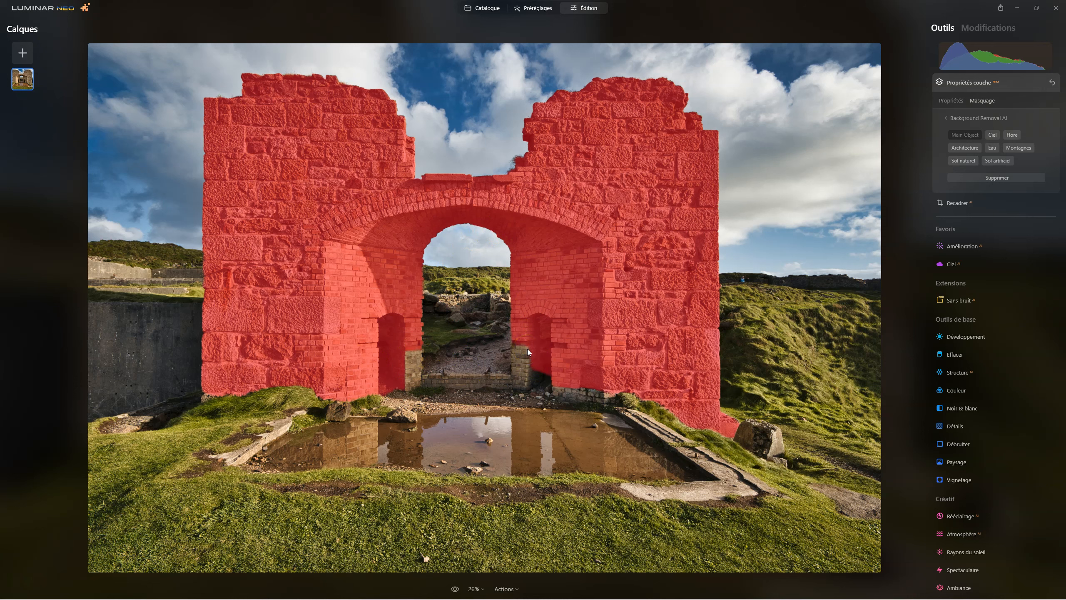
{"action": "left_click", "coordinate": [1007, 180]}
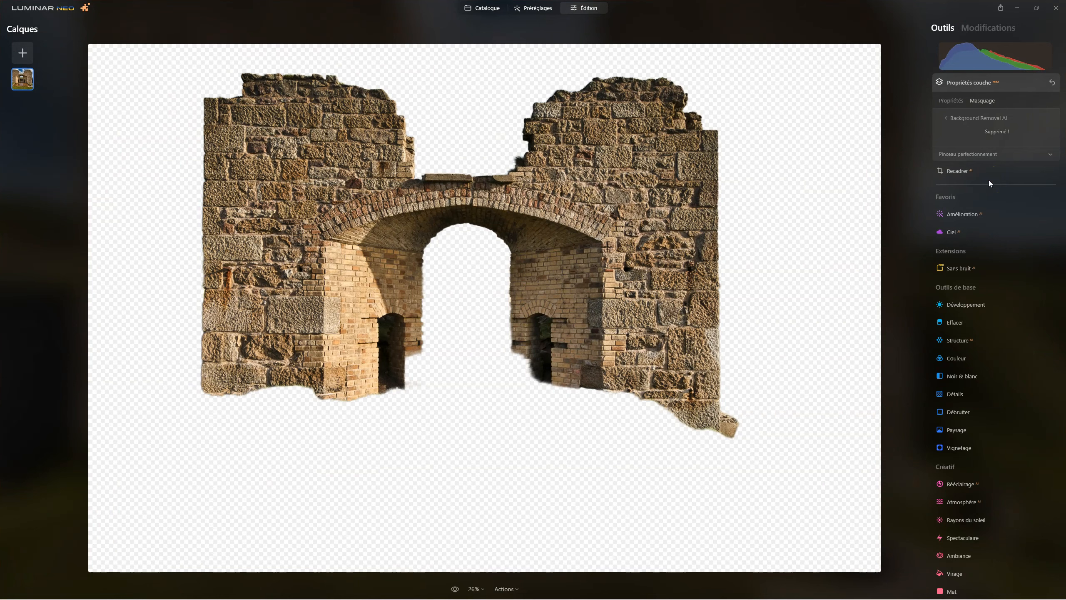
Open the refinement brush for the cutout and compare its mask overlay repeatedly with the original photo.
{"action": "left_click", "coordinate": [940, 153]}
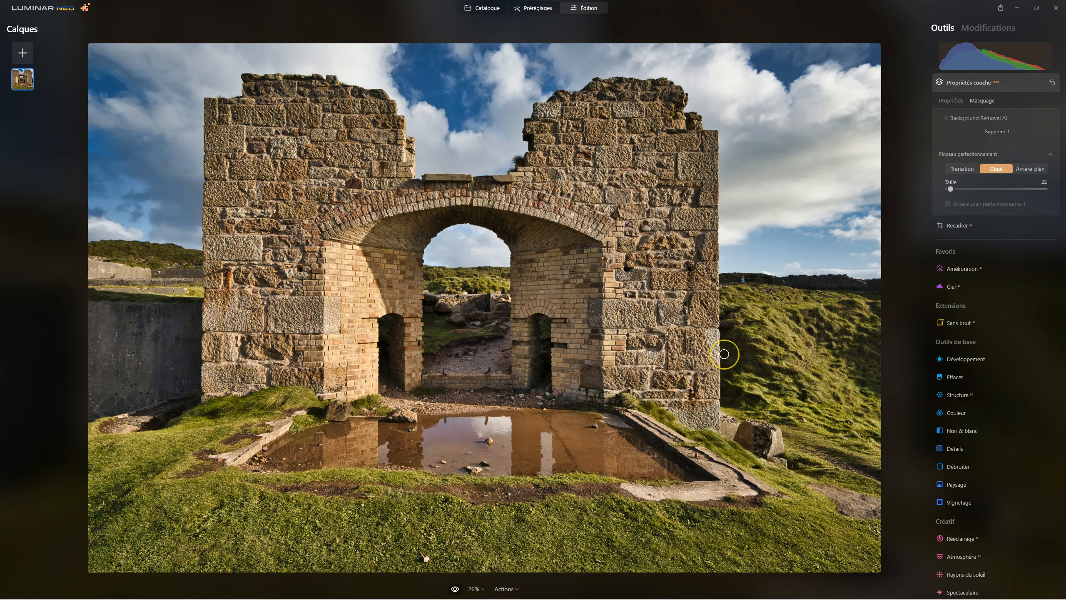
{"action": "key", "text": "backslash"}
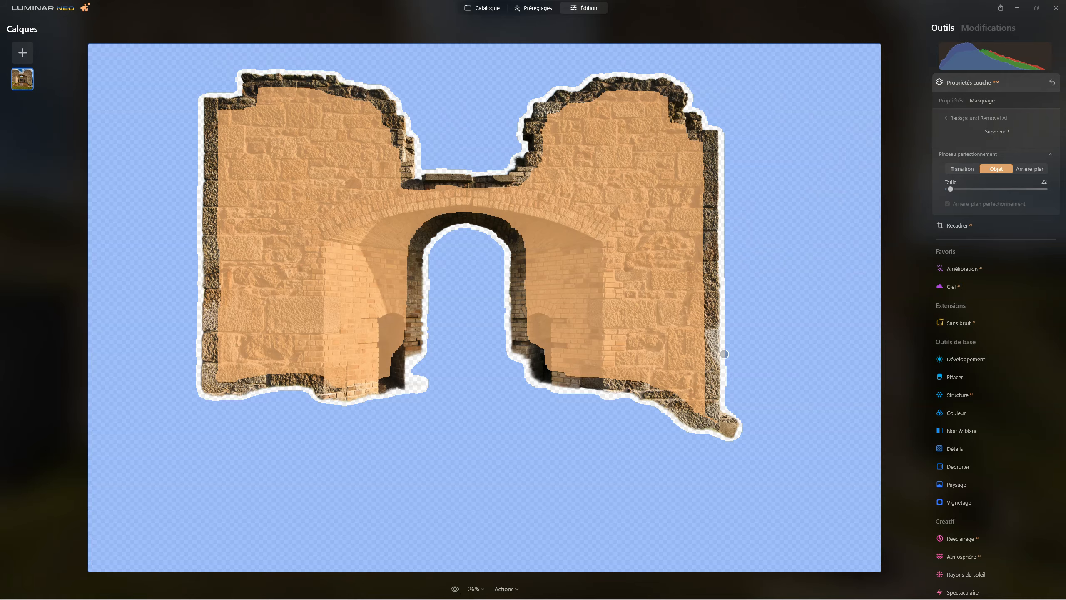
{"action": "key", "text": "backslash"}
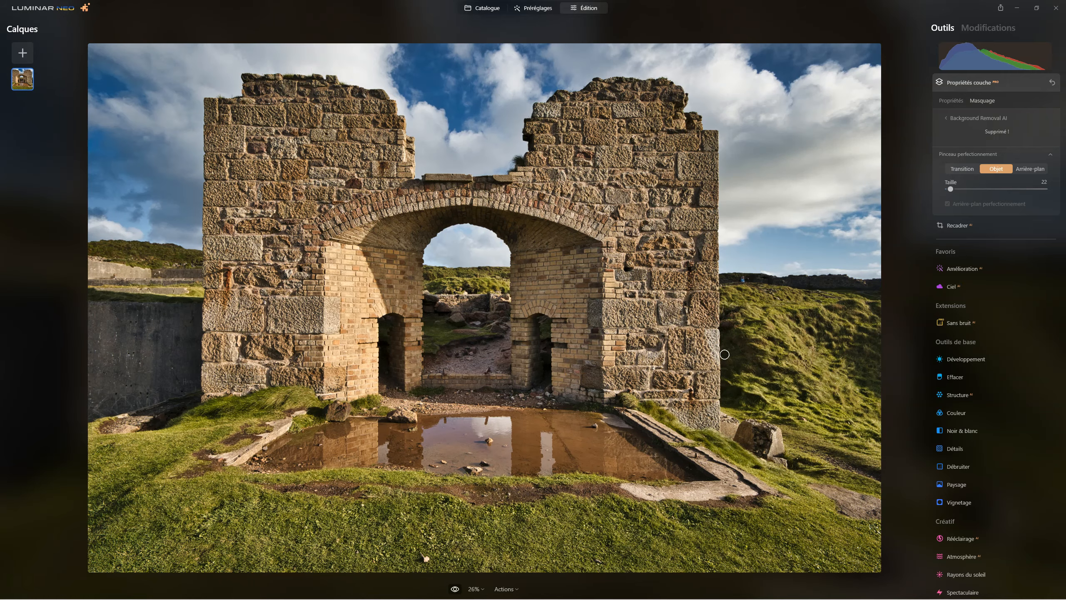
{"action": "key", "text": "backslash"}
{"action": "key", "text": "backslash"}
{"action": "key", "text": "backslash"}
{"action": "key", "text": "backslash"}
{"action": "key", "text": "backslash"}
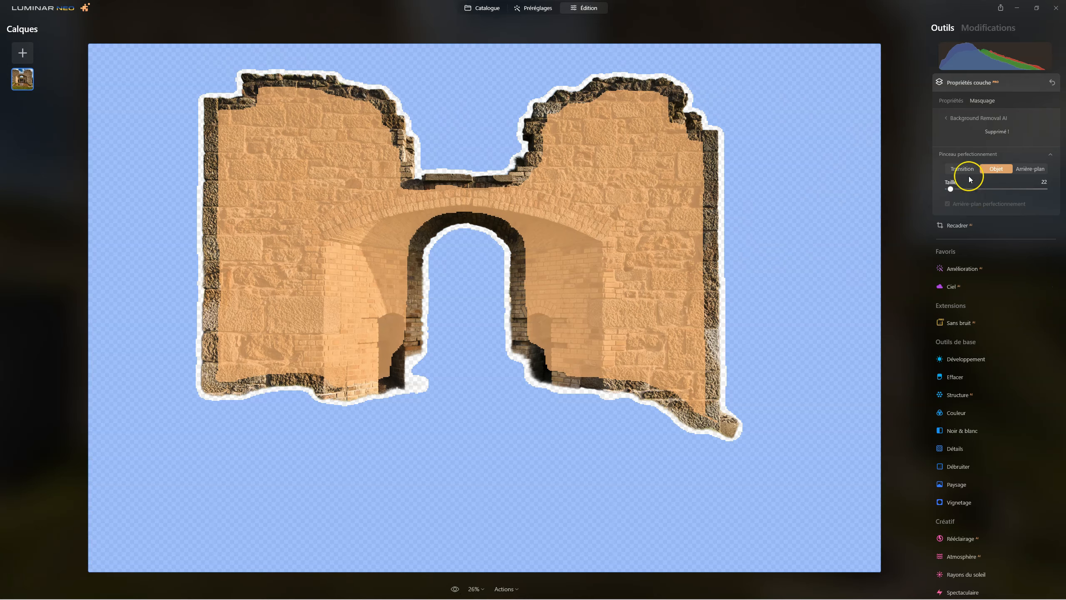
Go through the refinement brush's Arrière-plan, Objet and Transition modes and compare the arch opening's base with the original photo.
{"action": "left_click", "coordinate": [1035, 169]}
{"action": "left_click", "coordinate": [998, 170]}
{"action": "left_click", "coordinate": [958, 170]}
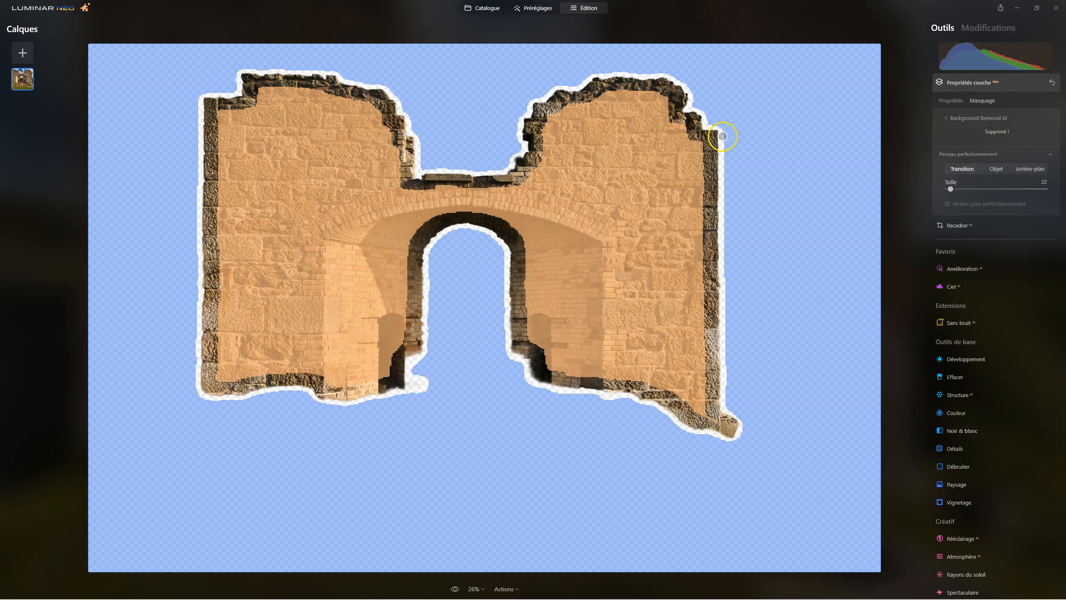
{"action": "left_click", "coordinate": [996, 170]}
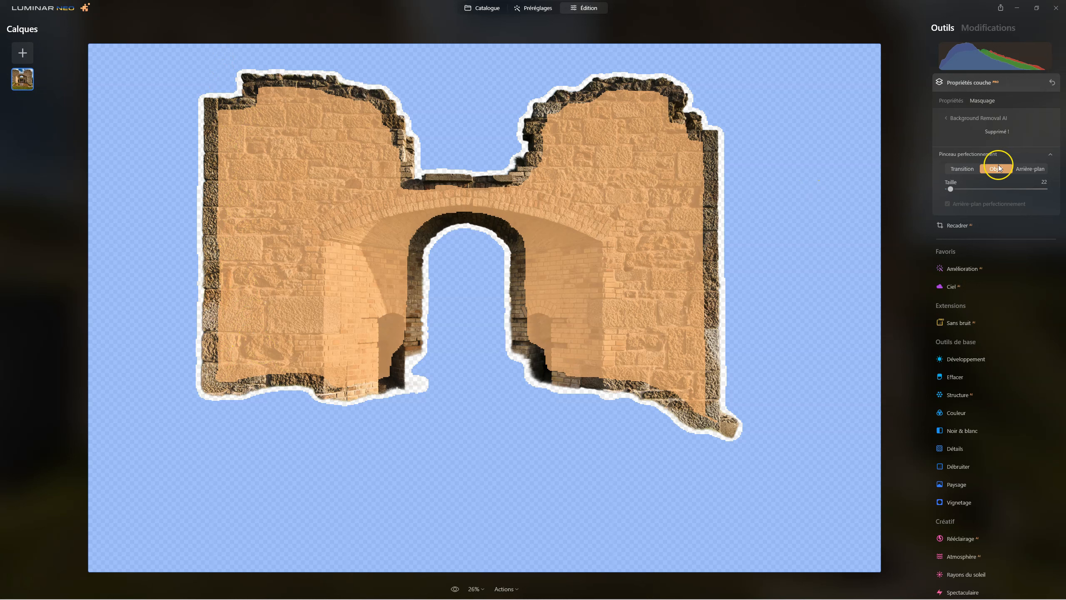
{"action": "left_click", "coordinate": [1029, 168]}
{"action": "key", "text": "backslash"}
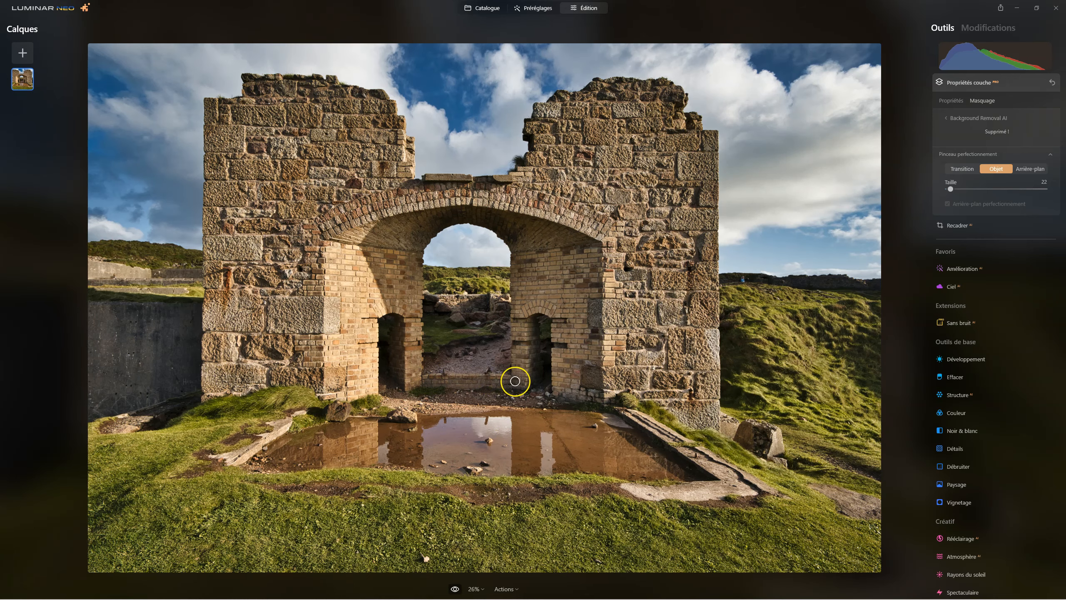
{"action": "key", "text": "backslash"}
Restore the low wall across the arch opening and the adjoining pillar bases with the Objet refinement brush at size 22.
{"action": "left_click_drag", "start_coordinate": [421, 384], "coordinate": [524, 382]}
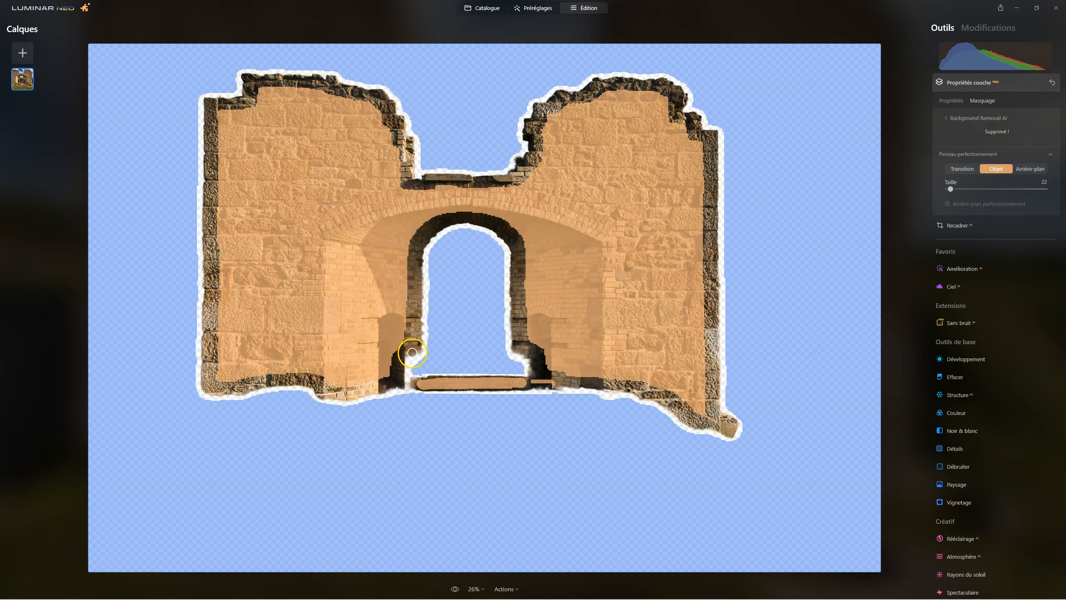
{"action": "mouse_move", "coordinate": [413, 352]}
{"action": "left_mouse_down"}
{"action": "mouse_move", "coordinate": [410, 386]}
{"action": "mouse_move", "coordinate": [422, 348]}
{"action": "mouse_move", "coordinate": [417, 387]}
{"action": "mouse_move", "coordinate": [404, 374]}
{"action": "mouse_move", "coordinate": [408, 389]}
{"action": "left_mouse_up"}
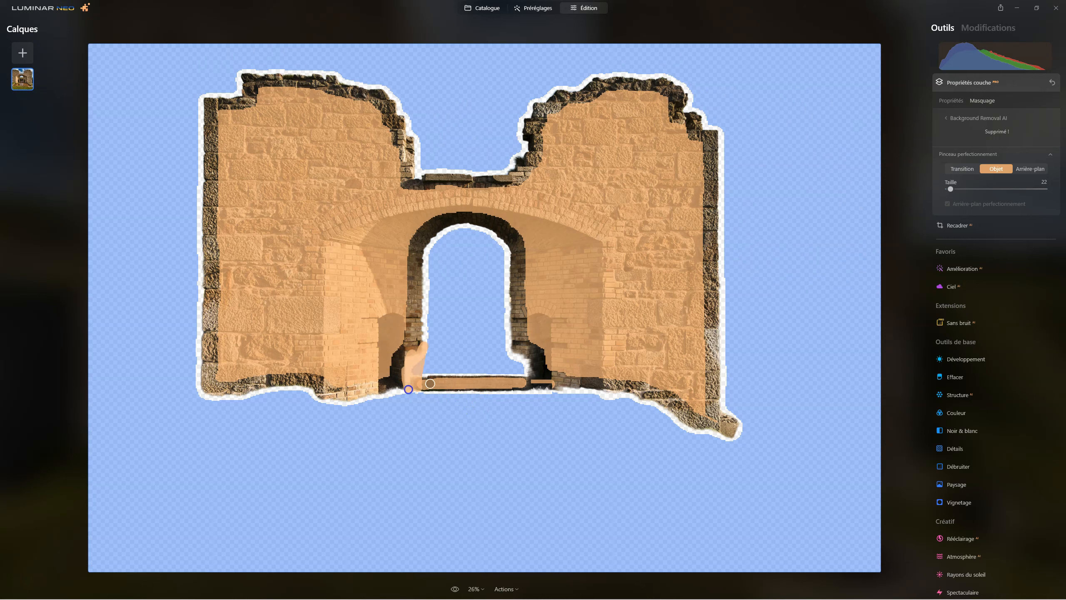
{"action": "left_click_drag", "start_coordinate": [541, 387], "coordinate": [527, 355]}
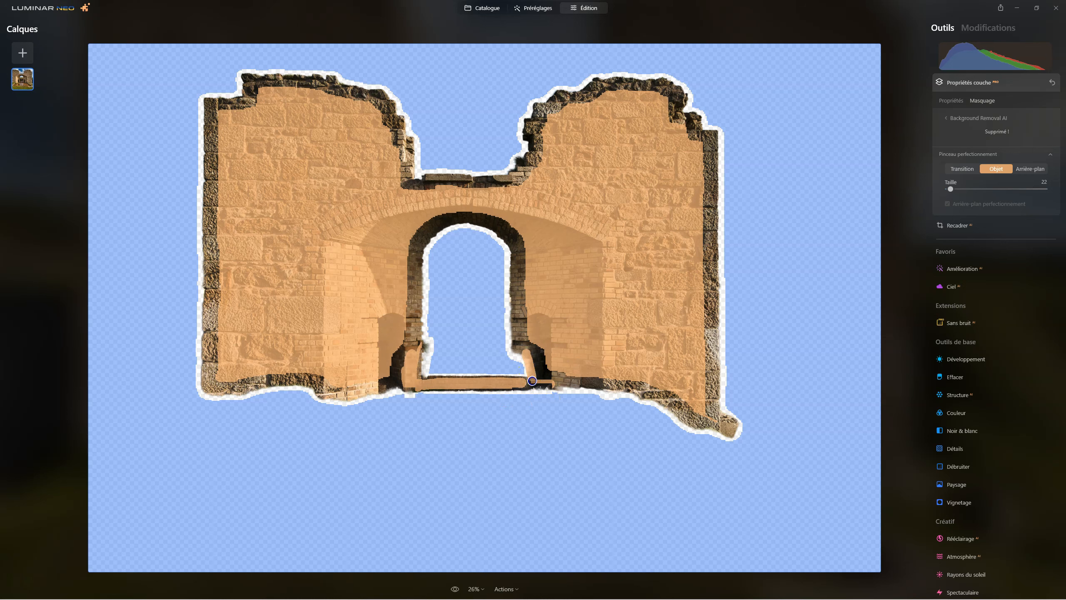
{"action": "left_click", "coordinate": [570, 382]}
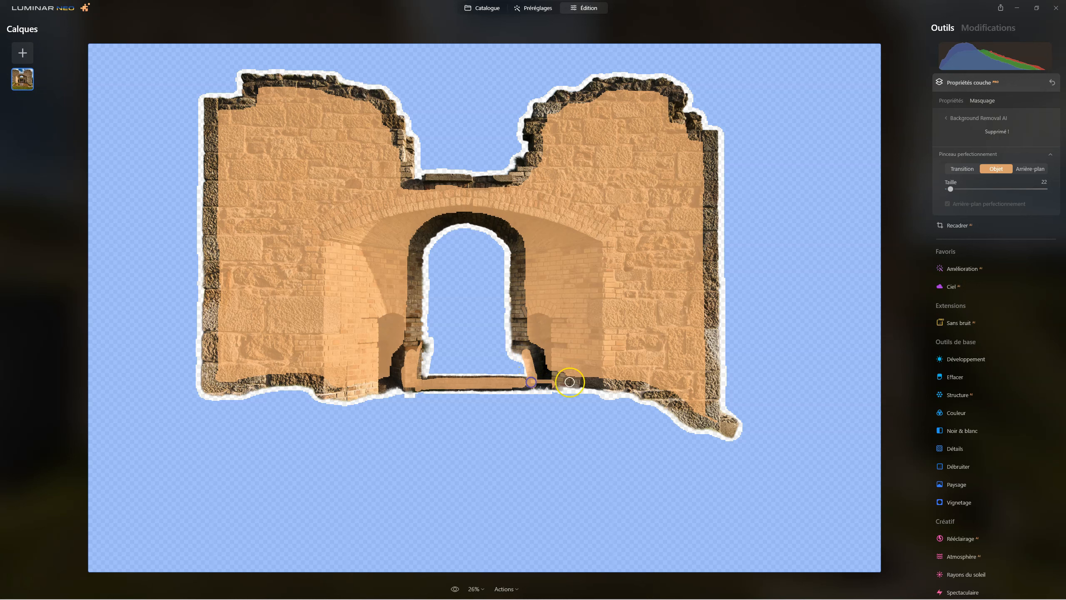
{"action": "left_click", "coordinate": [565, 374]}
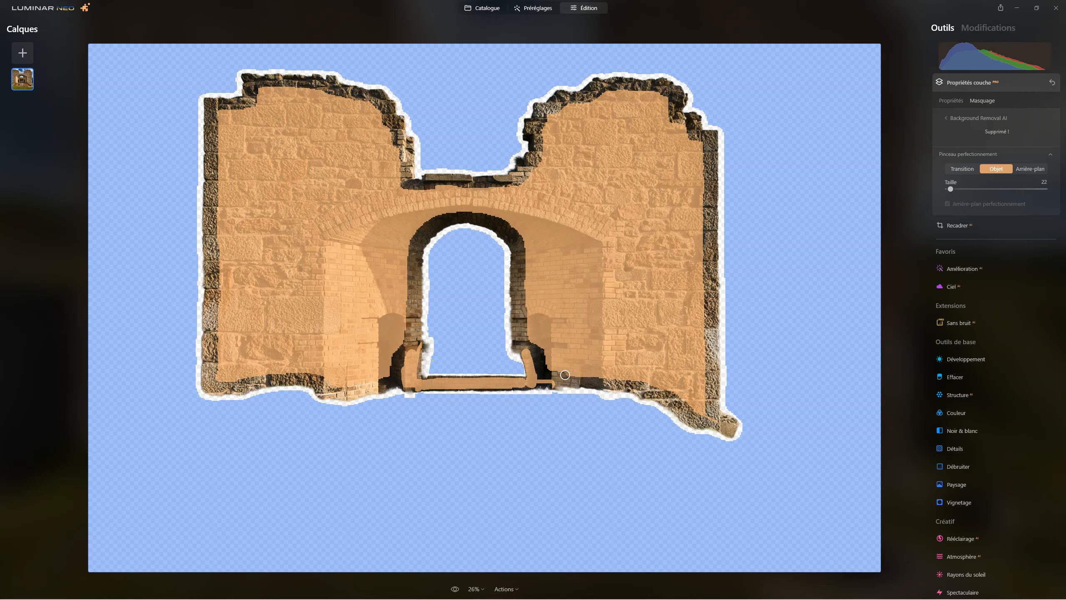
{"action": "key", "text": "backslash"}
{"action": "key", "text": "backslash"}
{"action": "left_click", "coordinate": [969, 155]}
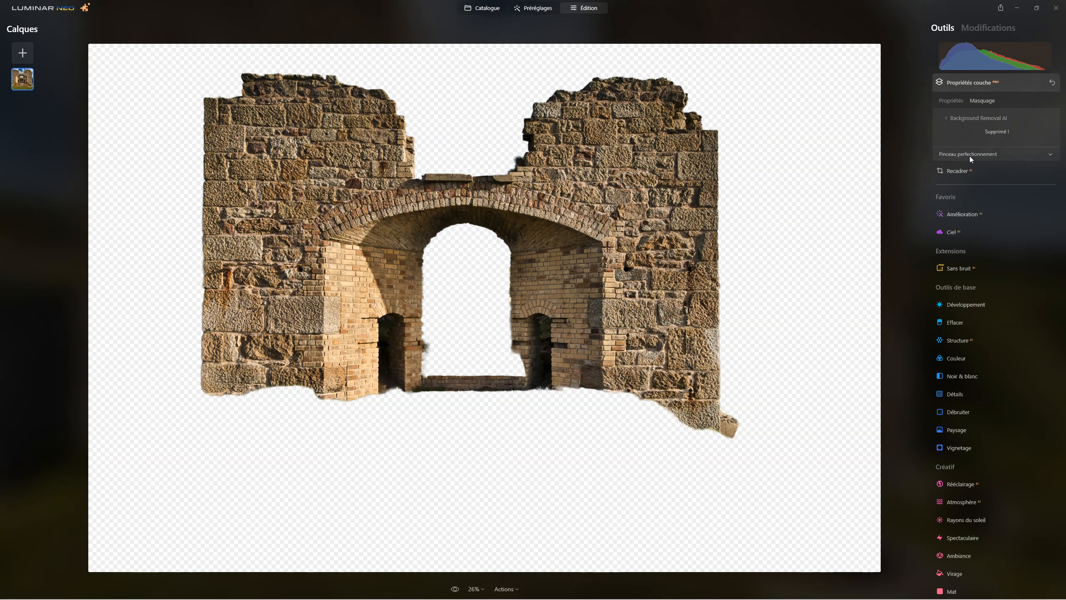
Add the inner edge of the right-hand pillar's base to the cutout with the Objet refinement brush.
{"action": "left_click", "coordinate": [969, 155]}
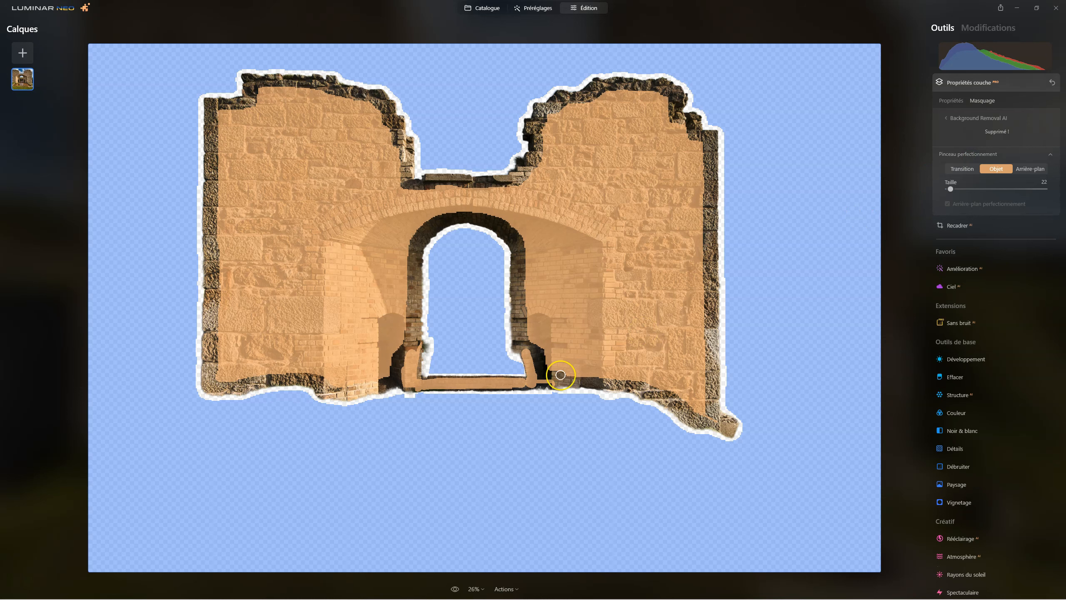
{"action": "left_click_drag", "start_coordinate": [520, 350], "coordinate": [522, 380]}
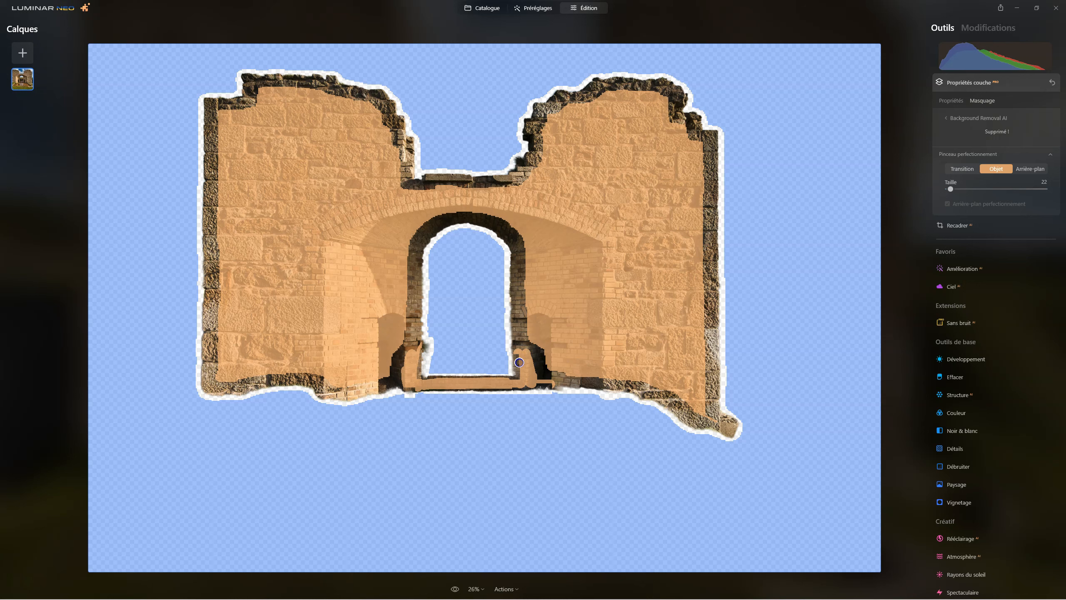
{"action": "left_click", "coordinate": [546, 367]}
{"action": "left_click", "coordinate": [961, 153]}
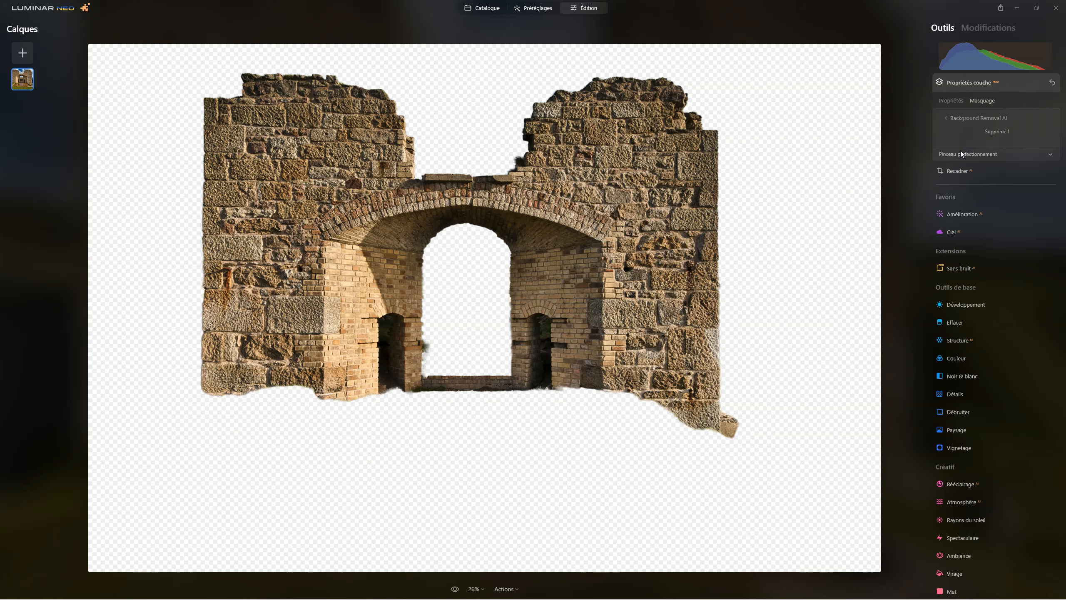
Reopen the refinement brush and compare the ruin's lower edge in the cutout with the original photo.
{"action": "left_click", "coordinate": [960, 153]}
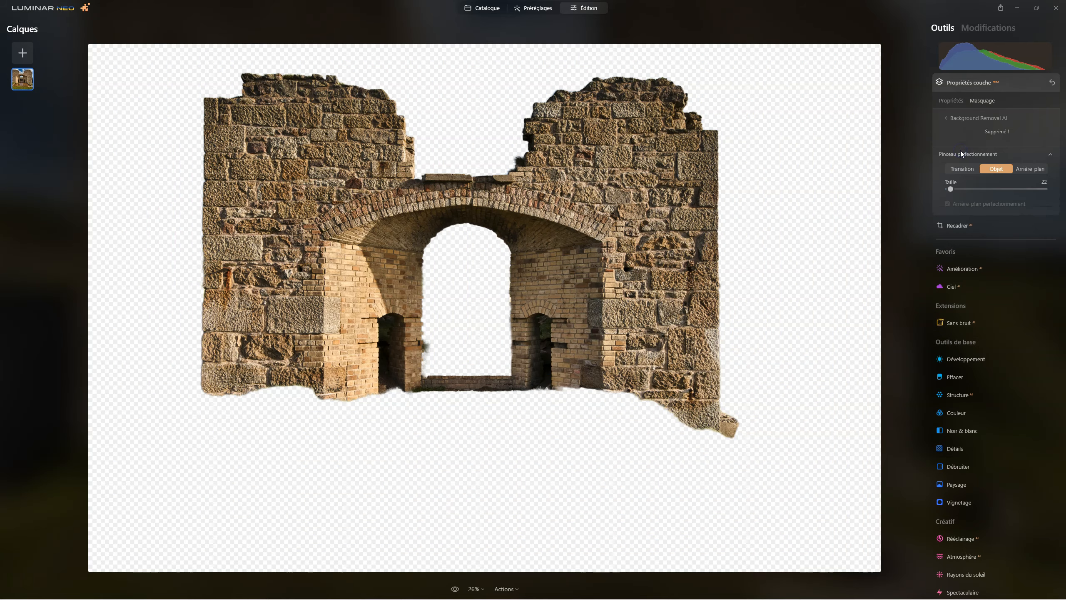
{"action": "left_click", "coordinate": [685, 393]}
{"action": "left_click", "coordinate": [586, 399]}
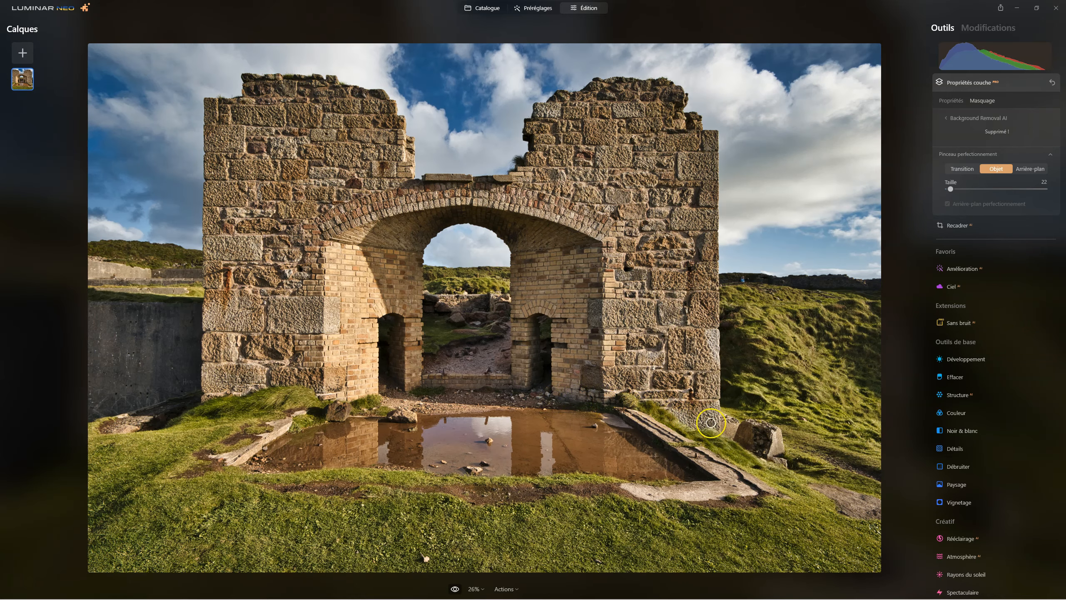
{"action": "left_click_drag", "start_coordinate": [649, 418], "coordinate": [633, 411]}
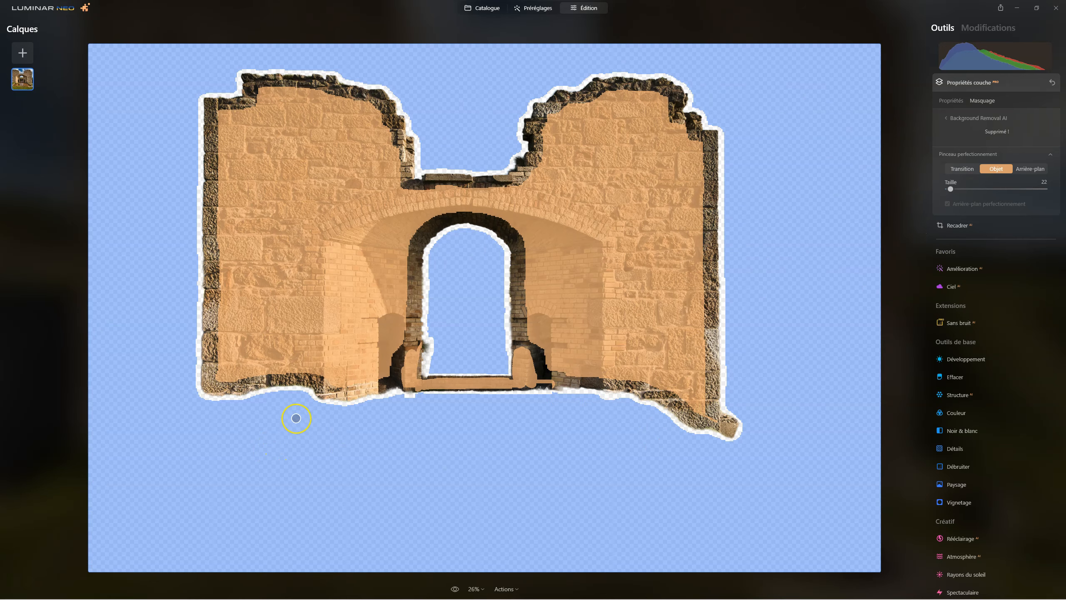
{"action": "left_click", "coordinate": [325, 422]}
{"action": "left_click", "coordinate": [325, 422]}
{"action": "mouse_move", "coordinate": [326, 421]}
{"action": "left_mouse_down"}
{"action": "mouse_move", "coordinate": [652, 481]}
{"action": "mouse_move", "coordinate": [754, 468]}
{"action": "mouse_move", "coordinate": [787, 437]}
{"action": "left_mouse_up"}
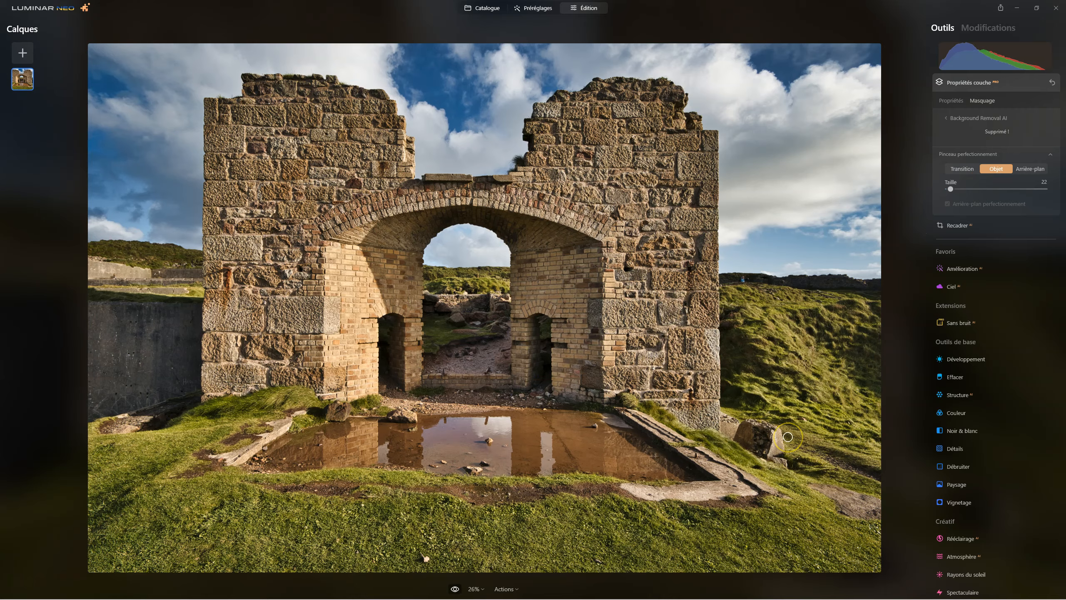
{"action": "left_click", "coordinate": [787, 437]}
Restore the stones at the foot of the wall just right of the arch opening with the Objet refinement brush.
{"action": "left_click", "coordinate": [555, 395]}
{"action": "left_click_drag", "start_coordinate": [556, 395], "coordinate": [608, 402]}
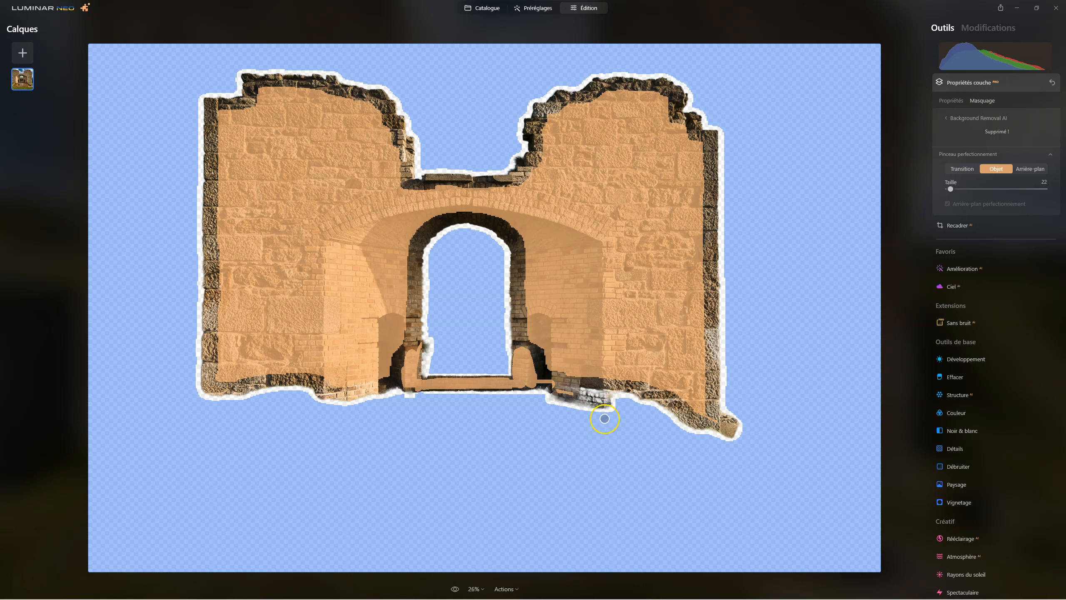
{"action": "left_click_drag", "start_coordinate": [554, 400], "coordinate": [608, 408]}
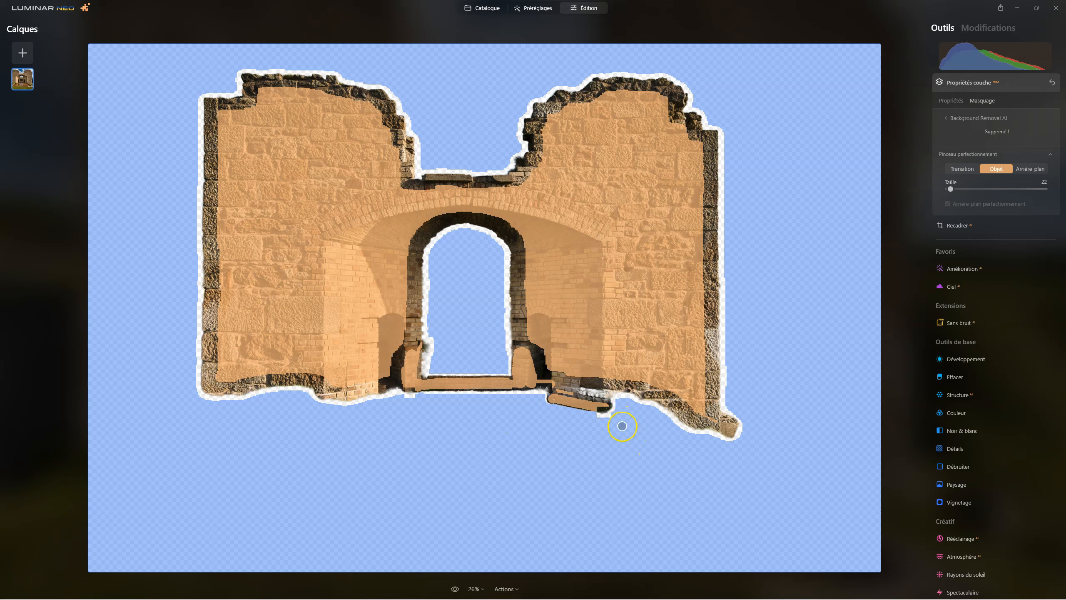
{"action": "mouse_move", "coordinate": [589, 390]}
{"action": "left_mouse_down"}
{"action": "mouse_move", "coordinate": [579, 390]}
{"action": "mouse_move", "coordinate": [610, 394]}
{"action": "mouse_move", "coordinate": [579, 390]}
{"action": "left_mouse_up"}
{"action": "left_click_drag", "start_coordinate": [578, 390], "coordinate": [565, 390]}
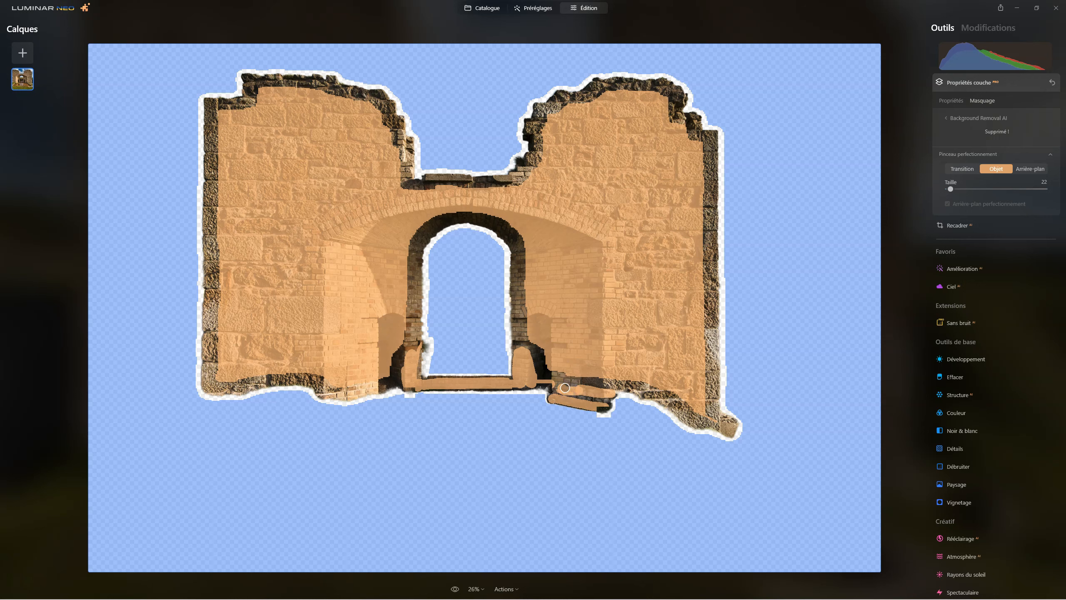
{"action": "left_click_drag", "start_coordinate": [612, 408], "coordinate": [628, 414]}
{"action": "left_click", "coordinate": [966, 155]}
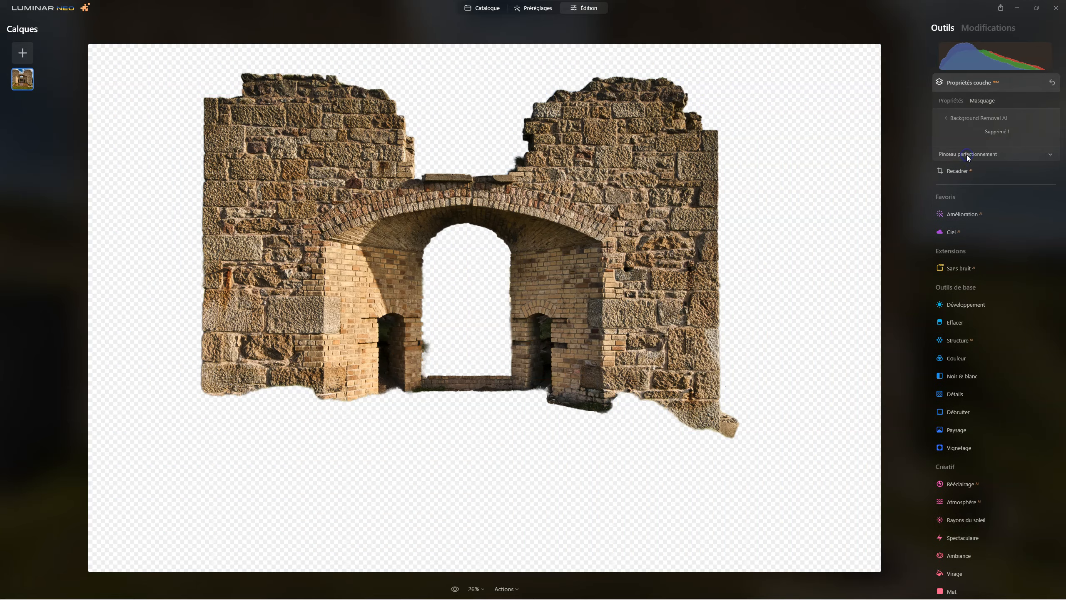
Compare the refined cutout of the ruin with the original photo several times.
{"action": "key", "text": "backslash"}
{"action": "key", "text": "backslash"}
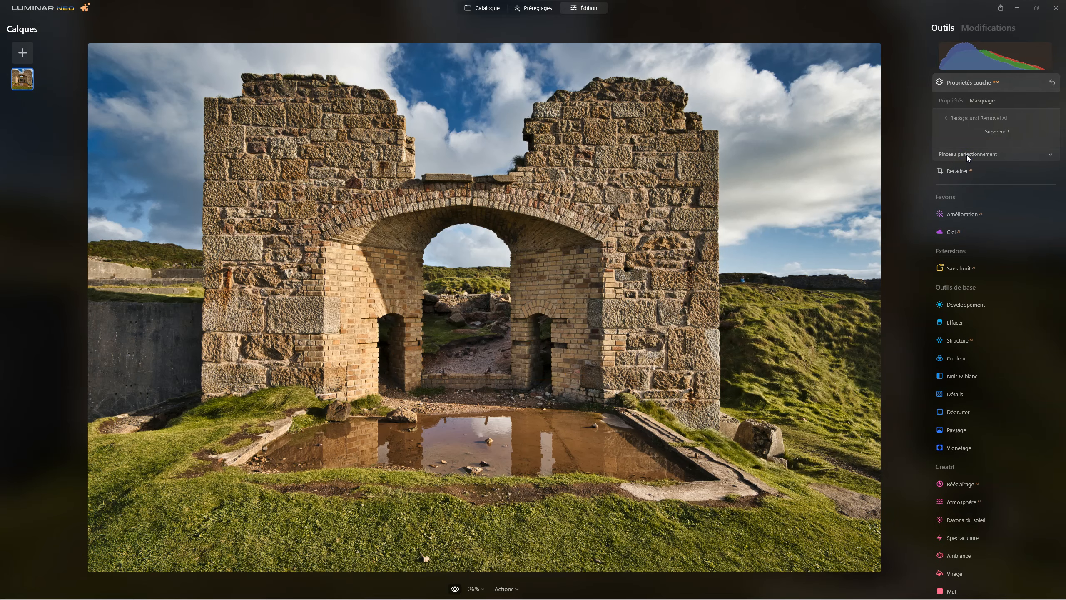
{"action": "key", "text": "backslash"}
{"action": "key", "text": "backslash"}
{"action": "key", "text": "backslash"}
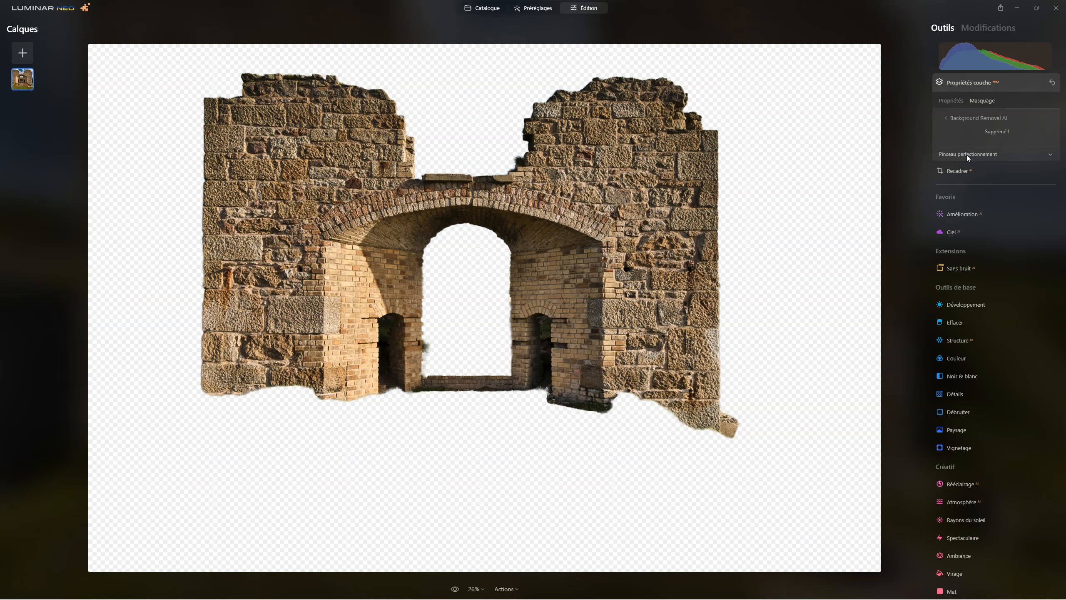
{"action": "key", "text": "backslash"}
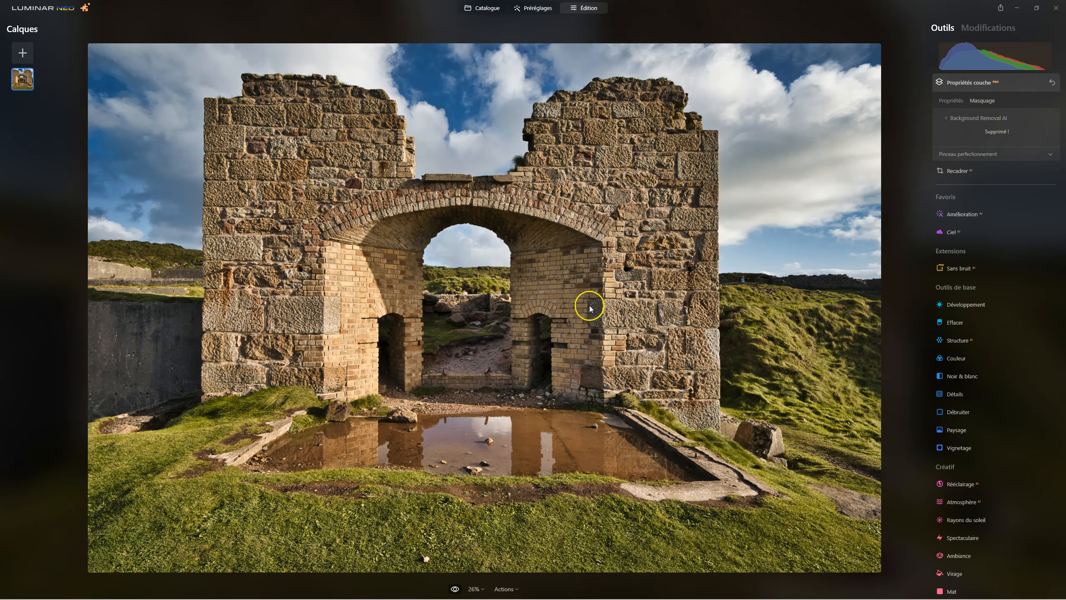
{"action": "key", "text": "backslash"}
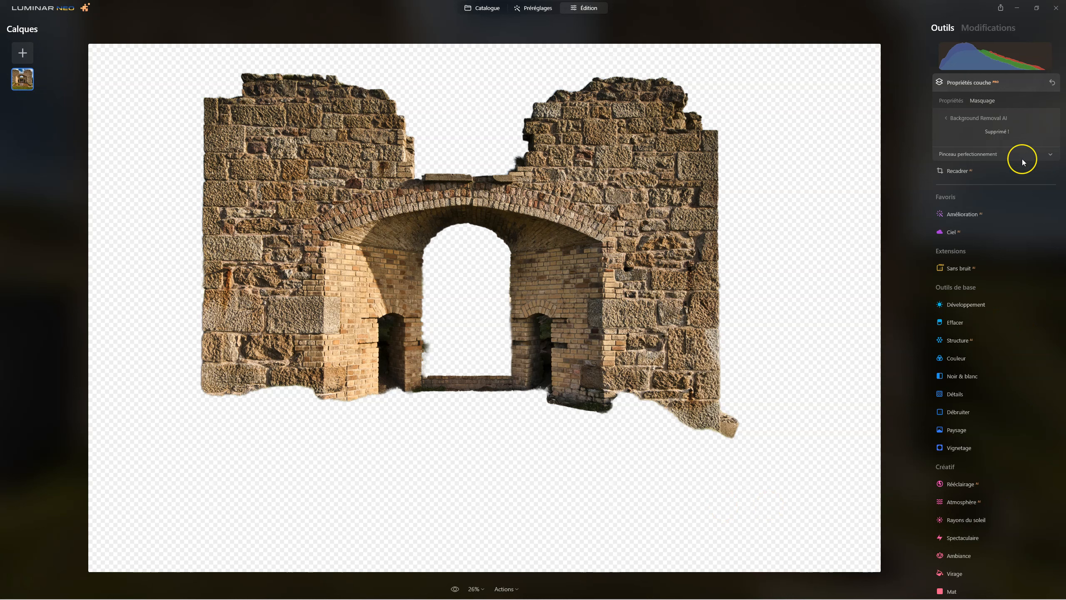
Run Background Removal AI again and try including the Ciel category in the areas to keep.
{"action": "left_click", "coordinate": [960, 118]}
{"action": "left_click", "coordinate": [992, 183]}
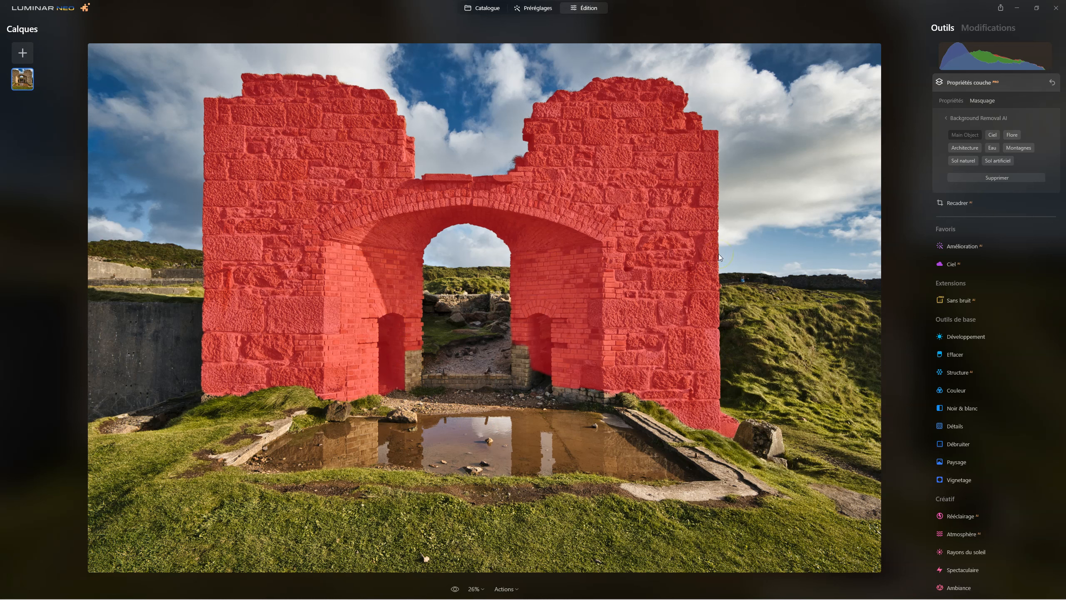
{"action": "left_click", "coordinate": [993, 134]}
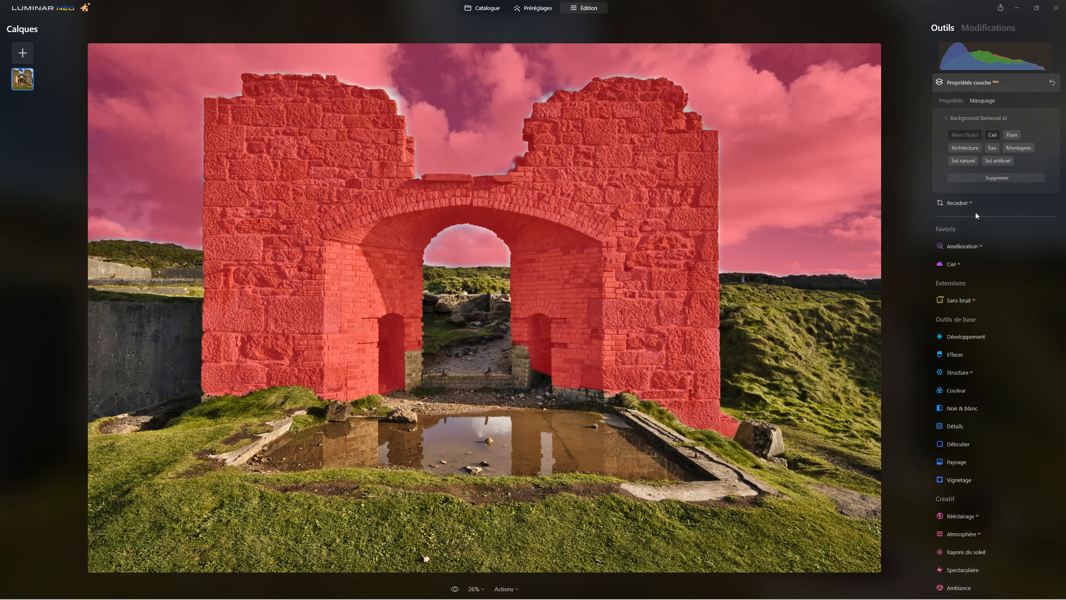
{"action": "left_click", "coordinate": [993, 136]}
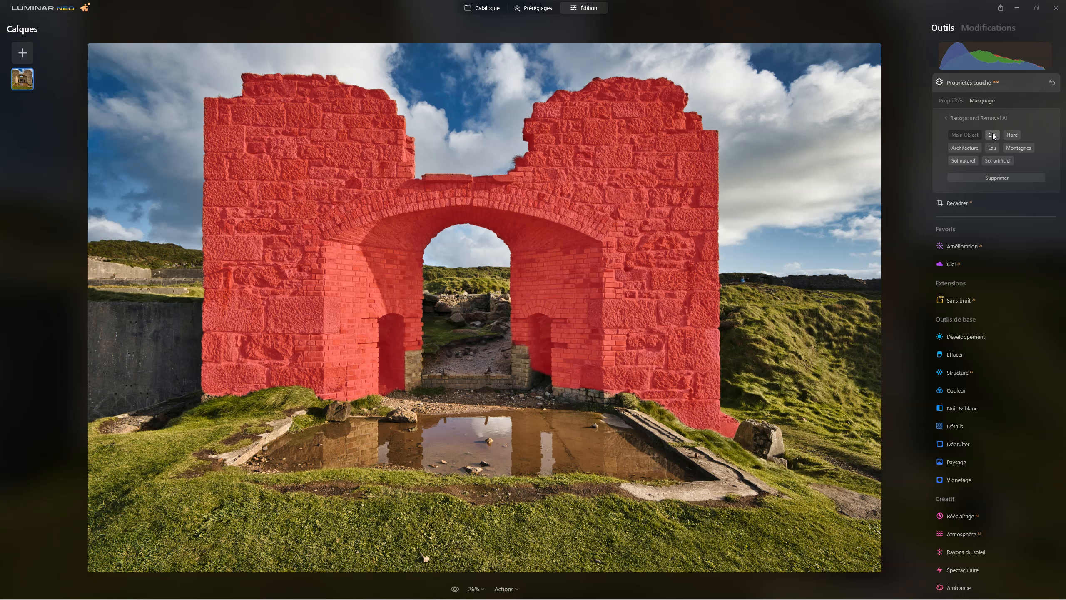
{"action": "left_click", "coordinate": [981, 82]}
{"action": "left_click", "coordinate": [981, 83]}
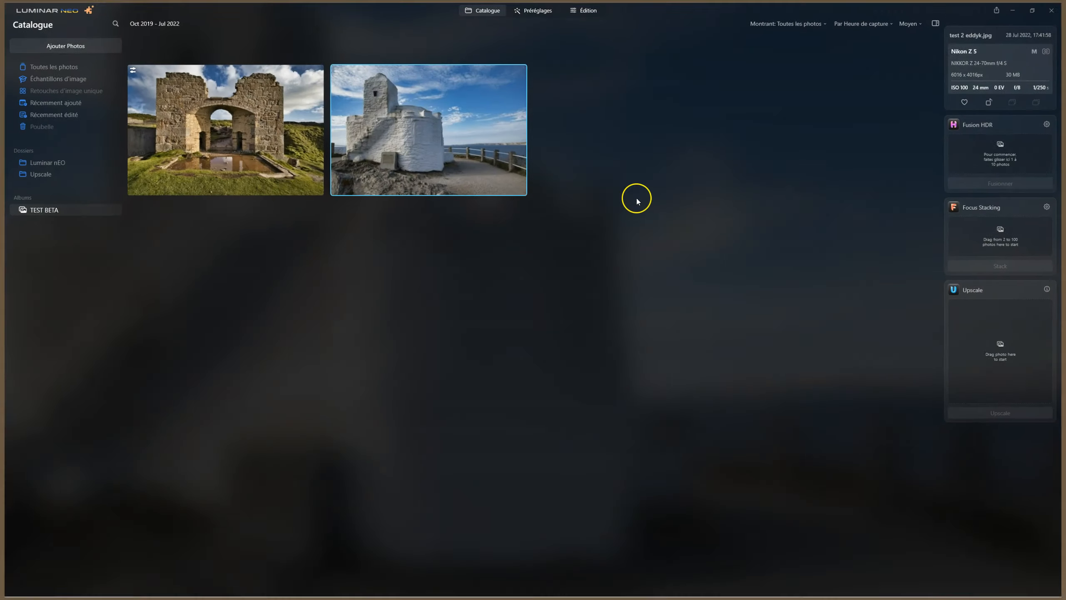
Select the white tower photo in the catalogue and view the size limits for Upscale.
{"action": "left_click", "coordinate": [458, 109]}
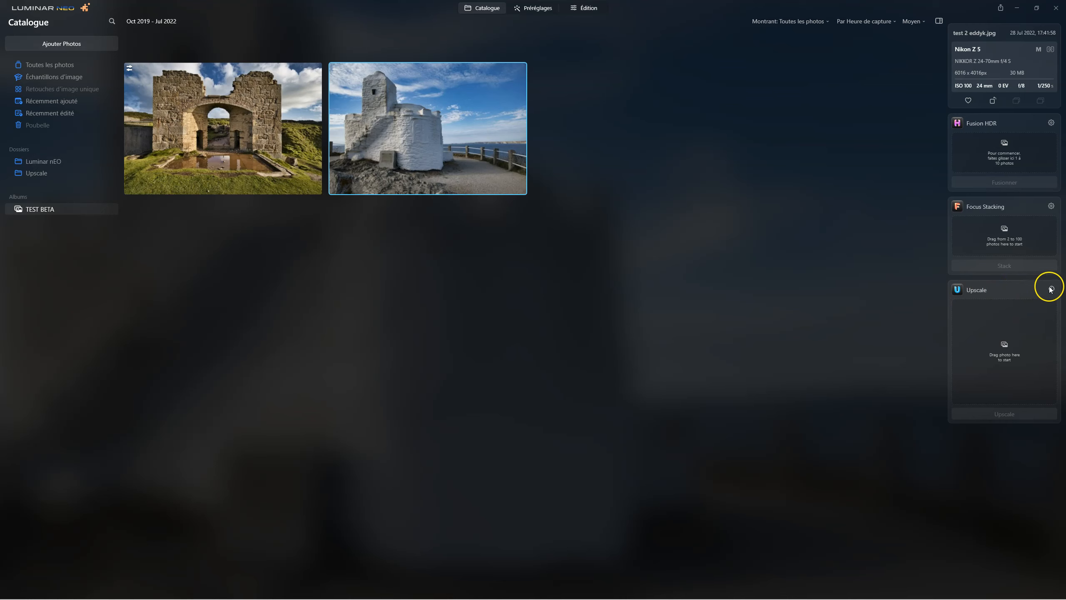
{"action": "mouse_move", "coordinate": [1051, 289]}
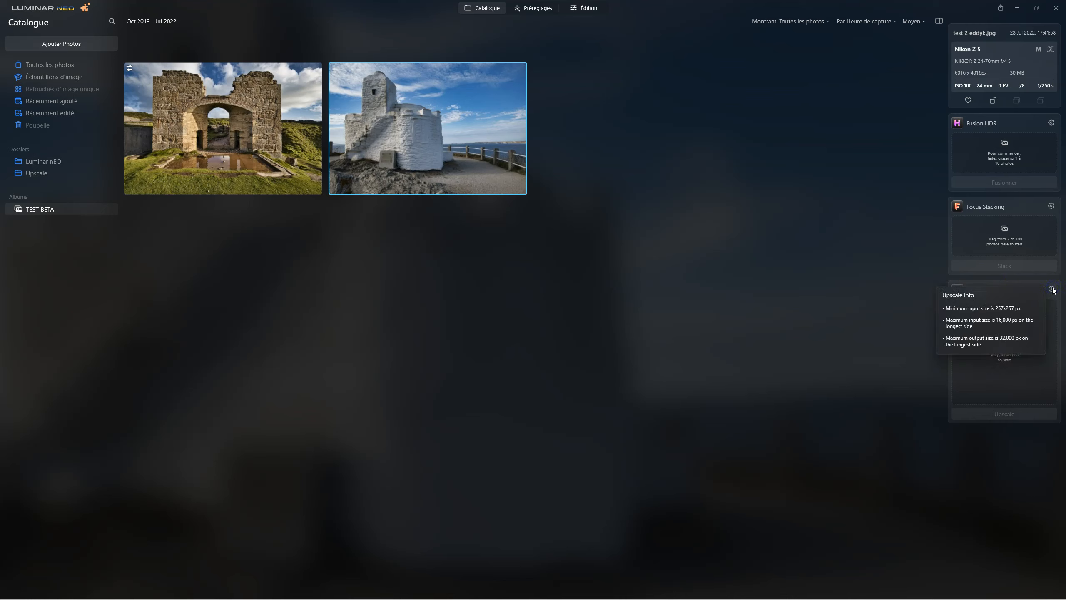